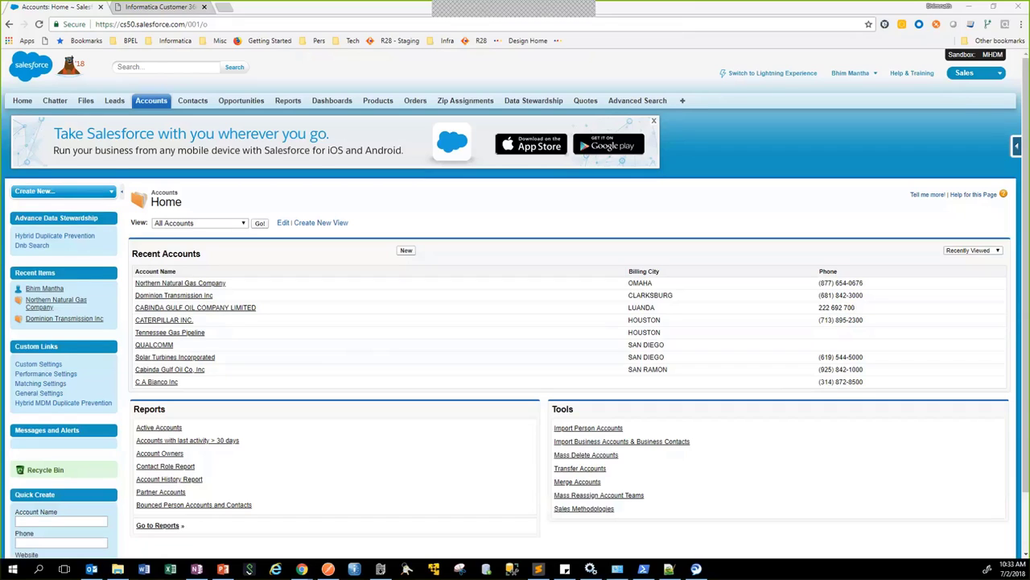
Run a DnB Search for Informatica LLC with country US.
{"action": "left_click", "coordinate": [32, 245]}
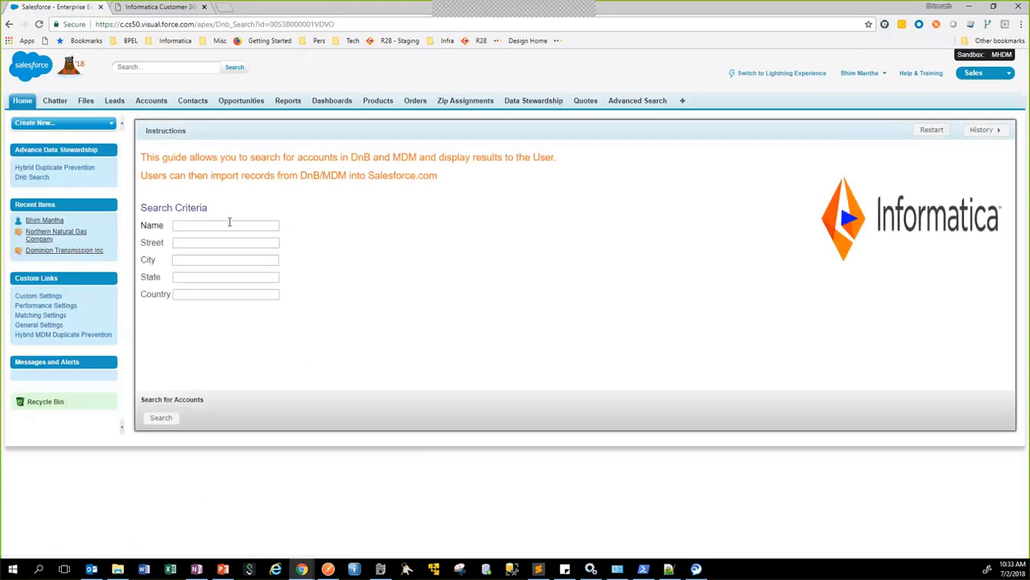
{"action": "left_click", "coordinate": [230, 225]}
{"action": "type", "text": "Informatica LLC"}
{"action": "key", "text": "Tab"}
{"action": "key", "text": "Tab"}
{"action": "key", "text": "Tab"}
{"action": "key", "text": "Tab"}
{"action": "type", "text": "US"}
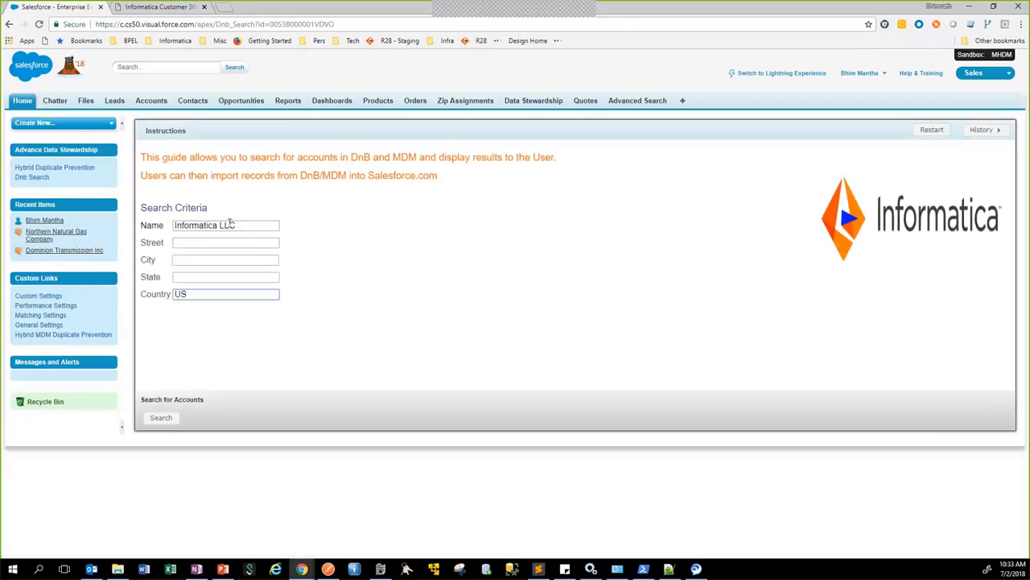
{"action": "left_click", "coordinate": [161, 417]}
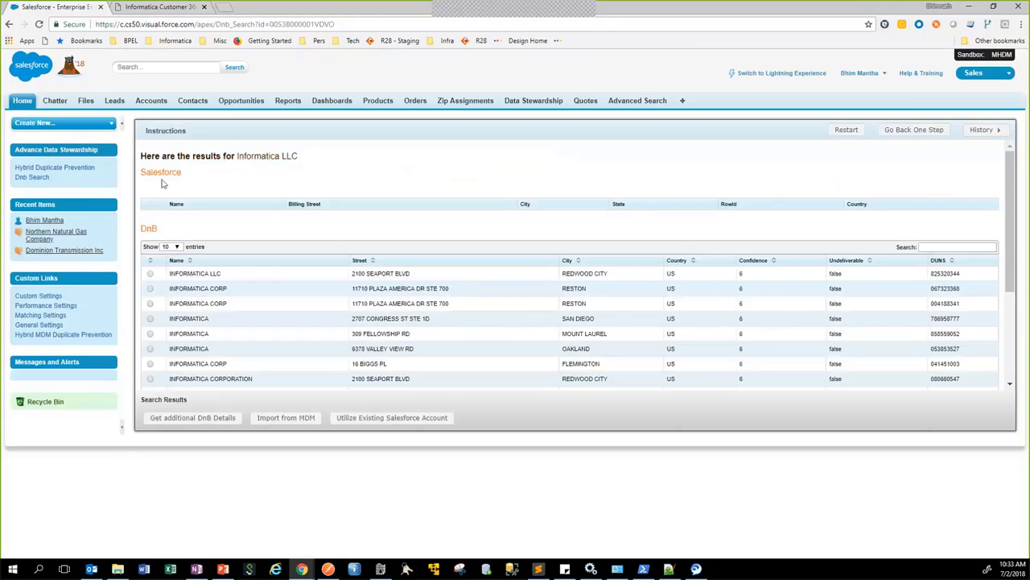
Select the INFORMATICA LLC match at 2100 Seaport Blvd and load its full DnB details.
{"action": "scroll", "coordinate": [317, 224], "scroll_direction": "down", "scroll_amount": 3}
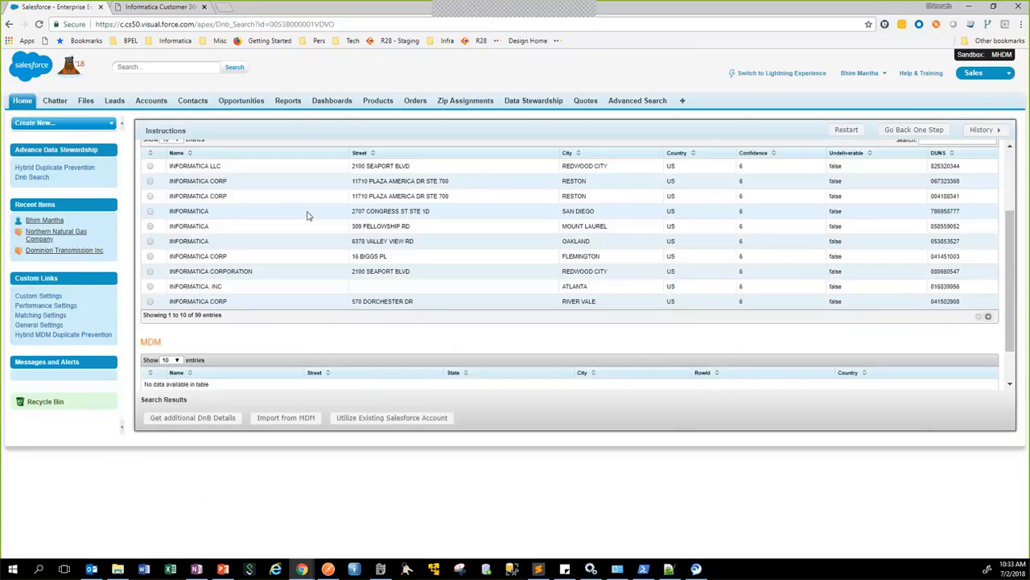
{"action": "scroll", "coordinate": [242, 257], "scroll_direction": "up", "scroll_amount": 2}
{"action": "scroll", "coordinate": [211, 282], "scroll_direction": "down", "scroll_amount": 1}
{"action": "scroll", "coordinate": [211, 282], "scroll_direction": "down", "scroll_amount": 1}
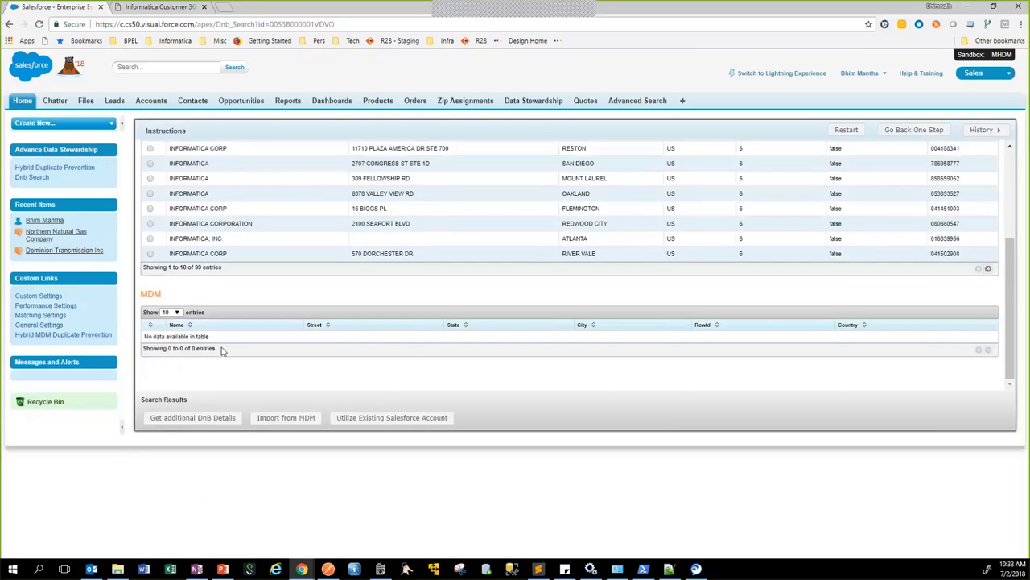
{"action": "scroll", "coordinate": [223, 351], "scroll_direction": "up", "scroll_amount": 4}
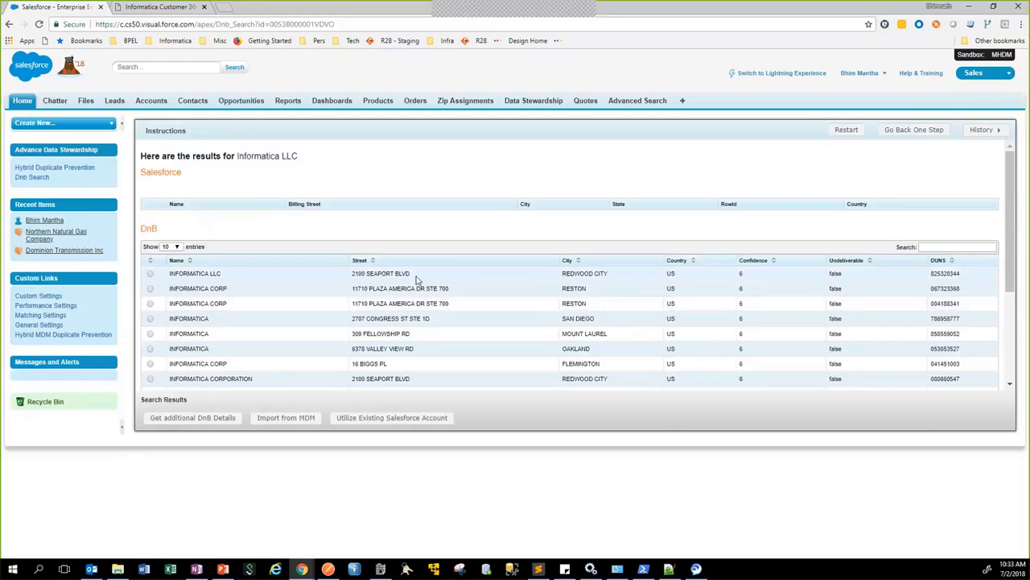
{"action": "left_click", "coordinate": [151, 273]}
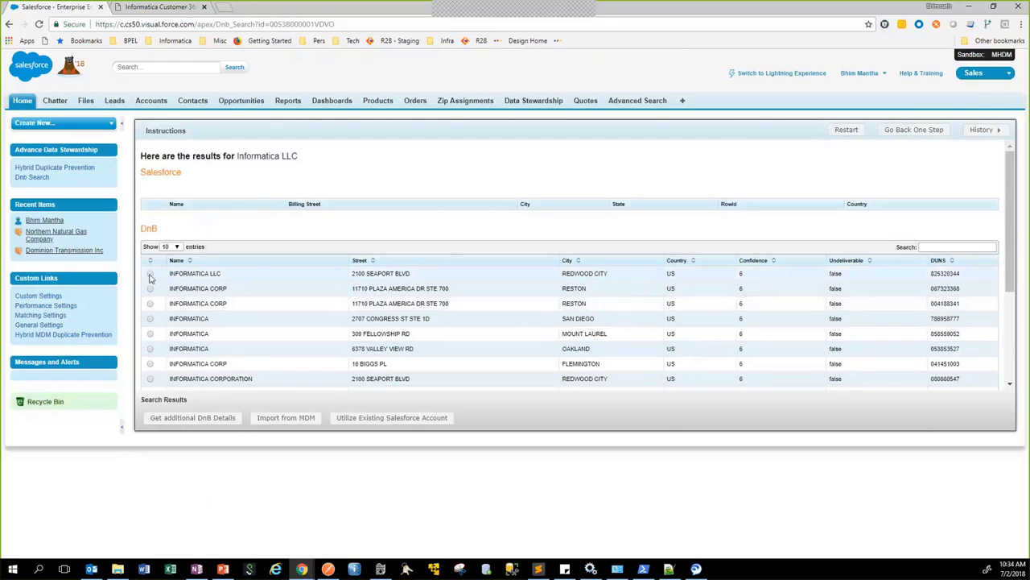
{"action": "left_click", "coordinate": [194, 418]}
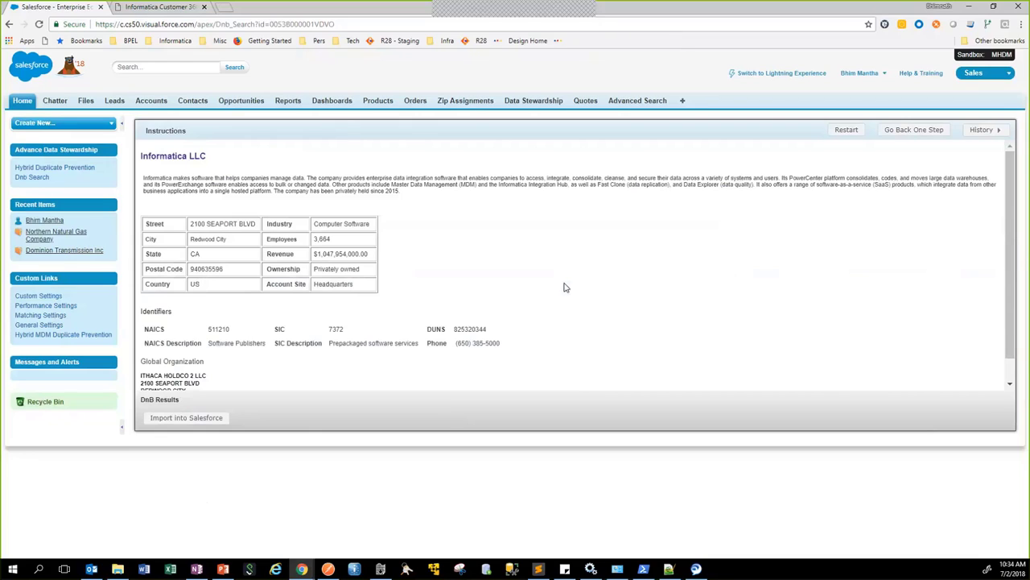
Import the Informatica LLC DnB record into Salesforce as a business account.
{"action": "scroll", "coordinate": [499, 266], "scroll_direction": "down", "scroll_amount": 1}
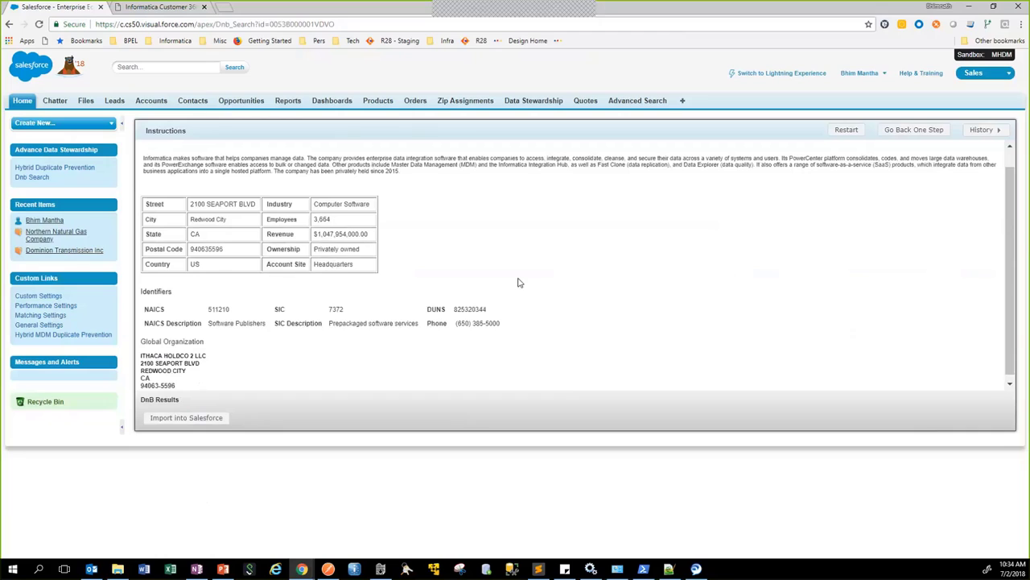
{"action": "left_click", "coordinate": [206, 421]}
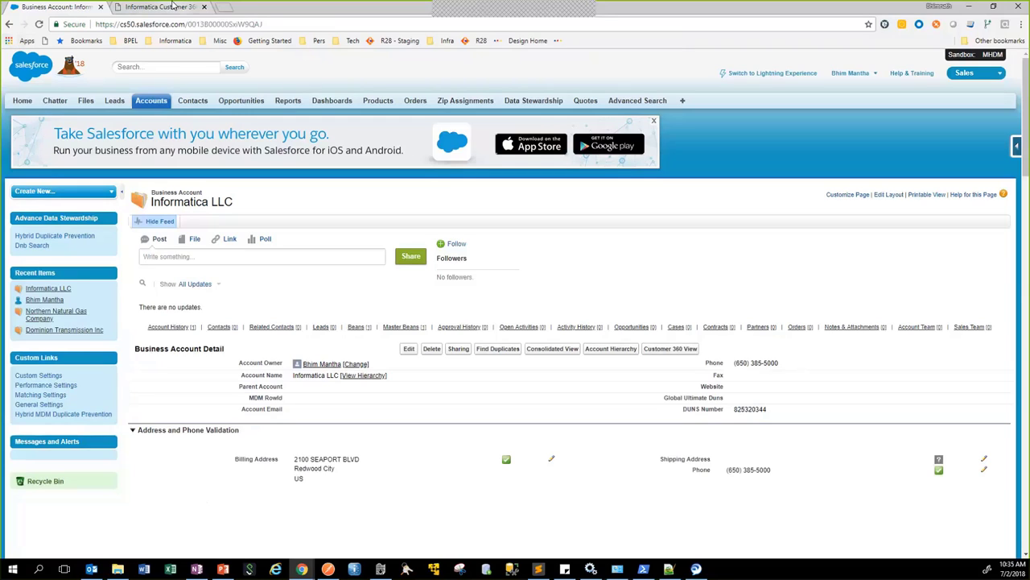
Search Customer 360 for Informatica and open the Informatica LLC record.
{"action": "left_click", "coordinate": [169, 10]}
{"action": "left_click", "coordinate": [906, 64]}
{"action": "type", "text": "INFORM"}
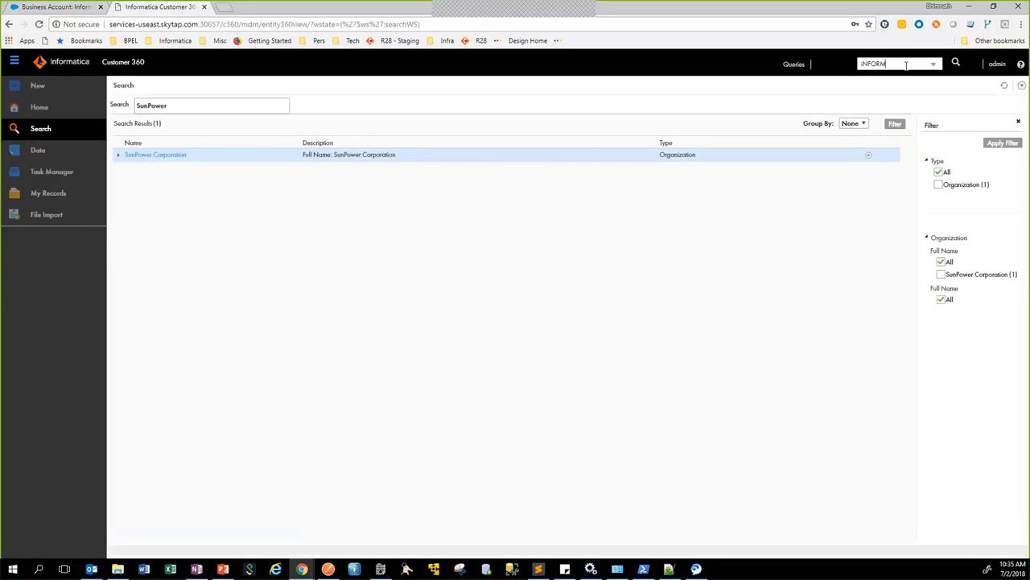
{"action": "type", "text": "atica"}
{"action": "key", "text": "Return"}
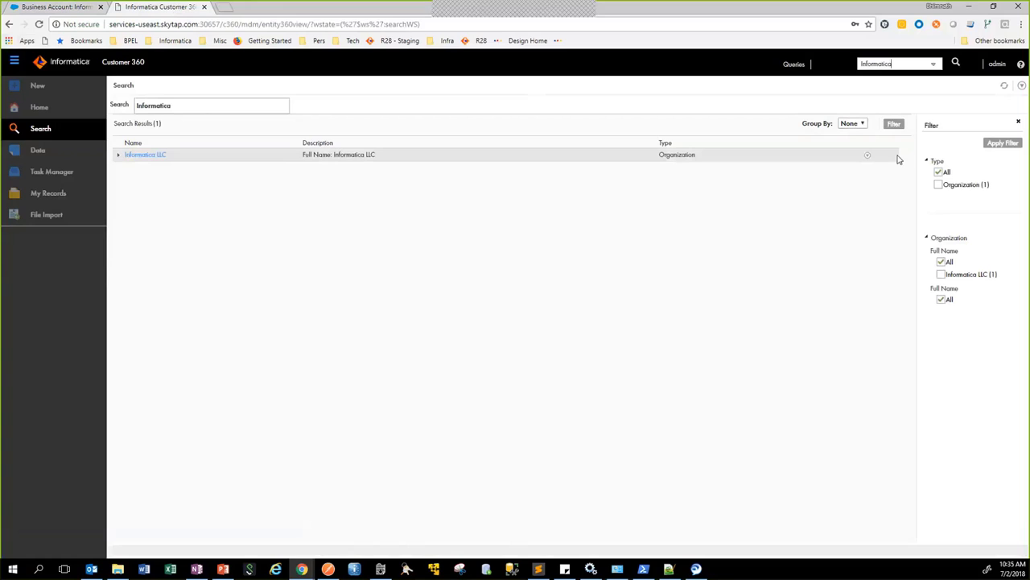
{"action": "left_click", "coordinate": [870, 157]}
{"action": "left_click", "coordinate": [881, 188]}
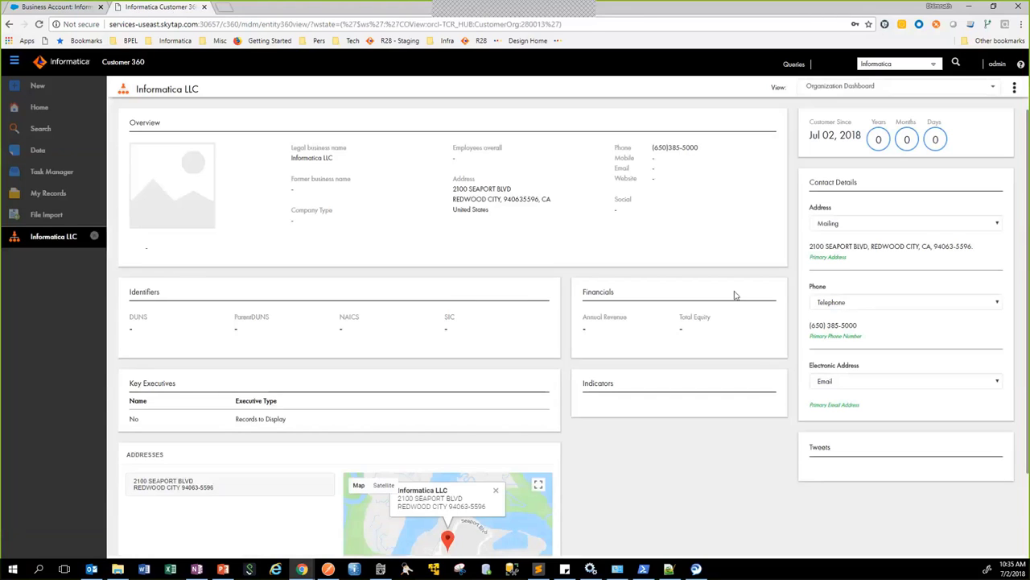
Show the Informatica LLC record as a Business Entity, then return to Salesforce.
{"action": "scroll", "coordinate": [734, 295], "scroll_direction": "down", "scroll_amount": 1}
{"action": "scroll", "coordinate": [735, 295], "scroll_direction": "up", "scroll_amount": 1}
{"action": "scroll", "coordinate": [709, 221], "scroll_direction": "down", "scroll_amount": 2}
{"action": "scroll", "coordinate": [710, 230], "scroll_direction": "up", "scroll_amount": 3}
{"action": "left_click", "coordinate": [877, 87]}
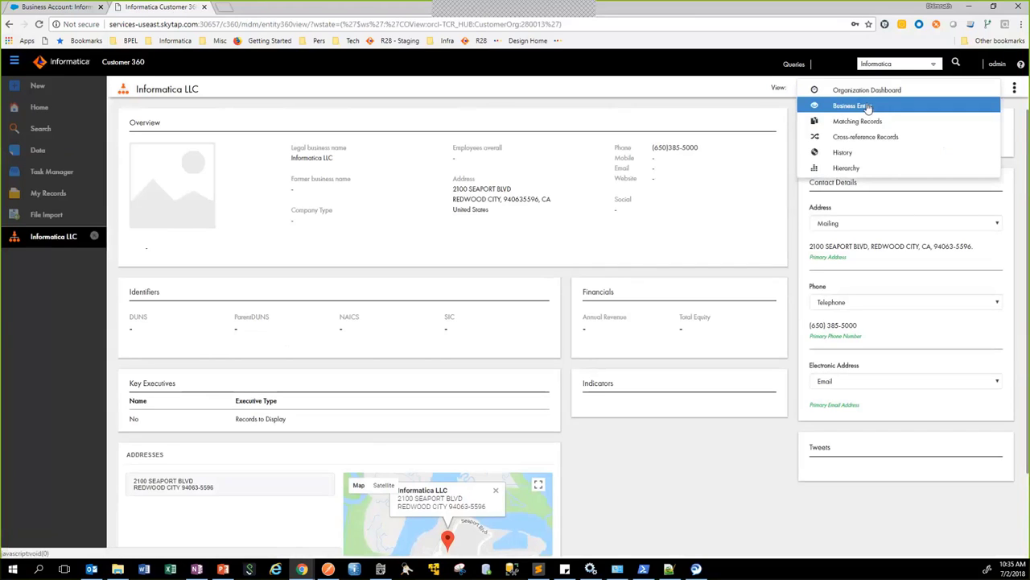
{"action": "left_click", "coordinate": [867, 109]}
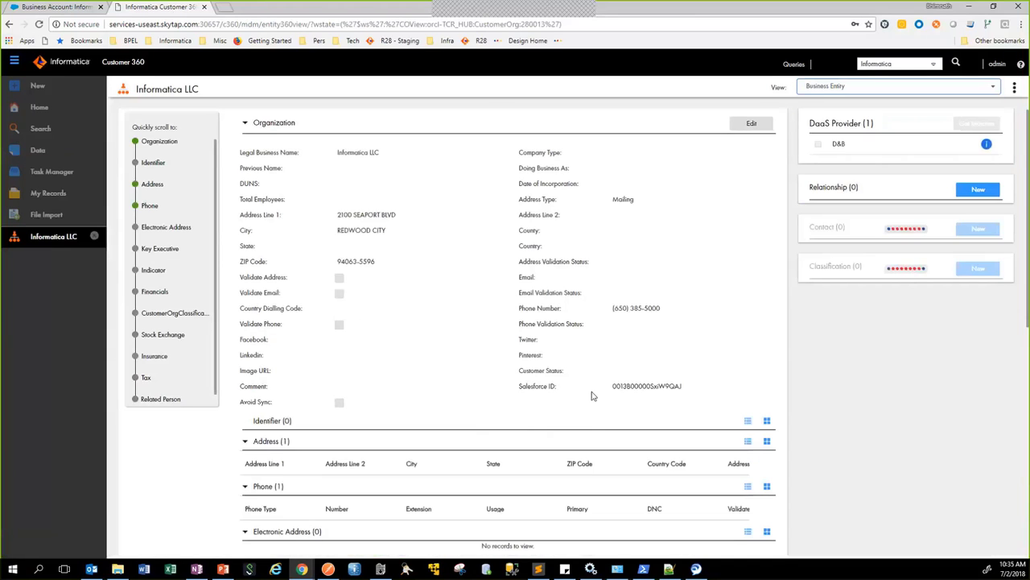
{"action": "left_click", "coordinate": [667, 384]}
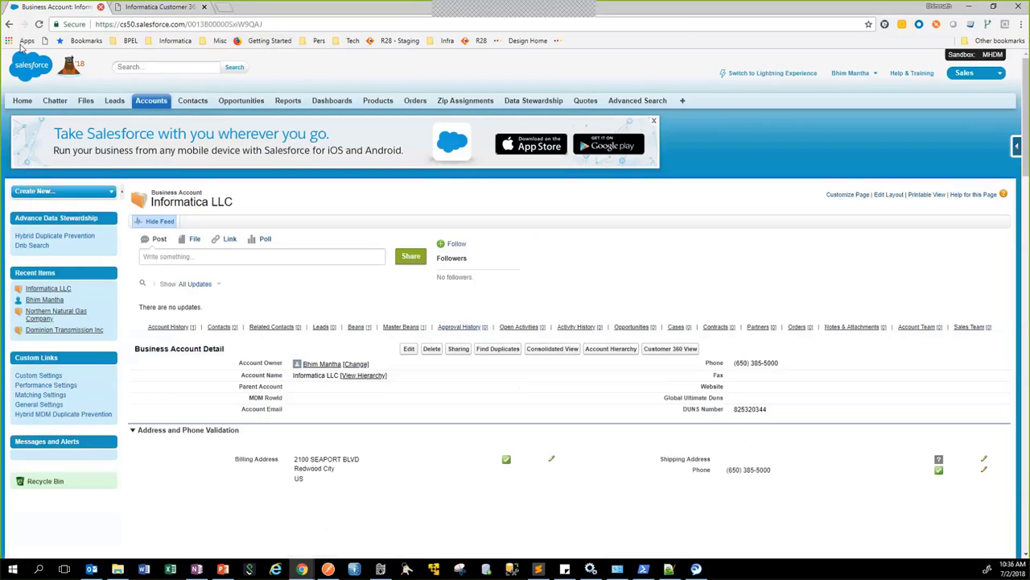
Reload the Informatica LLC account to show MDM RowId 280013, then return to Customer 360.
{"action": "left_click", "coordinate": [39, 25]}
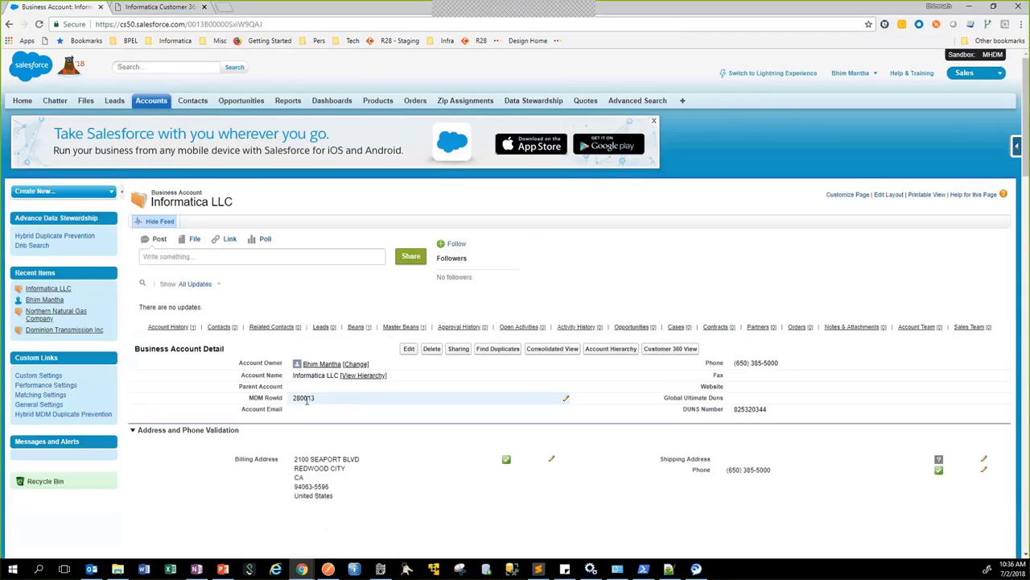
{"action": "left_click", "coordinate": [159, 6]}
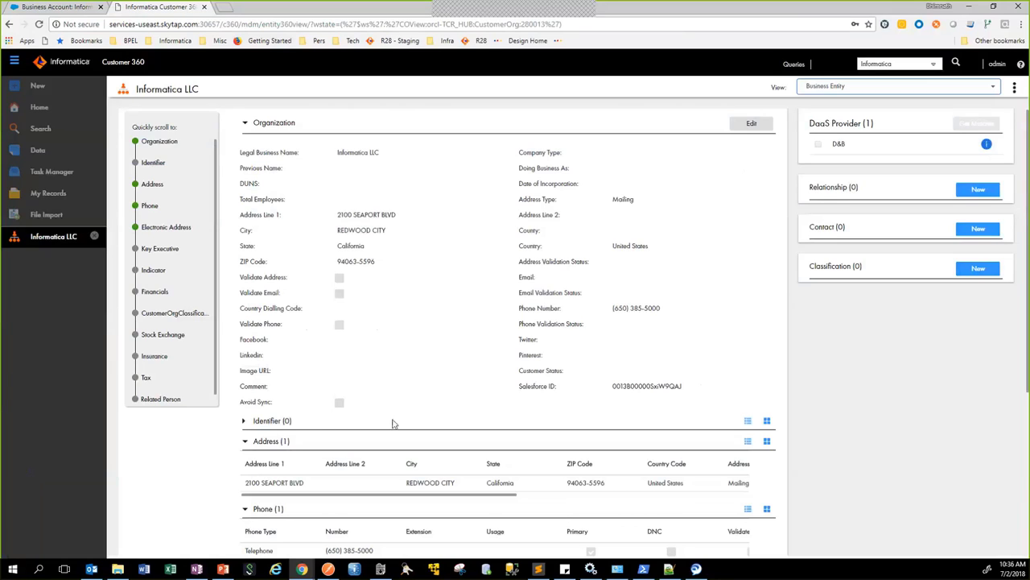
Change the last phone digit of Informatica LLC to 3, save, and return to Salesforce.
{"action": "left_click", "coordinate": [746, 126]}
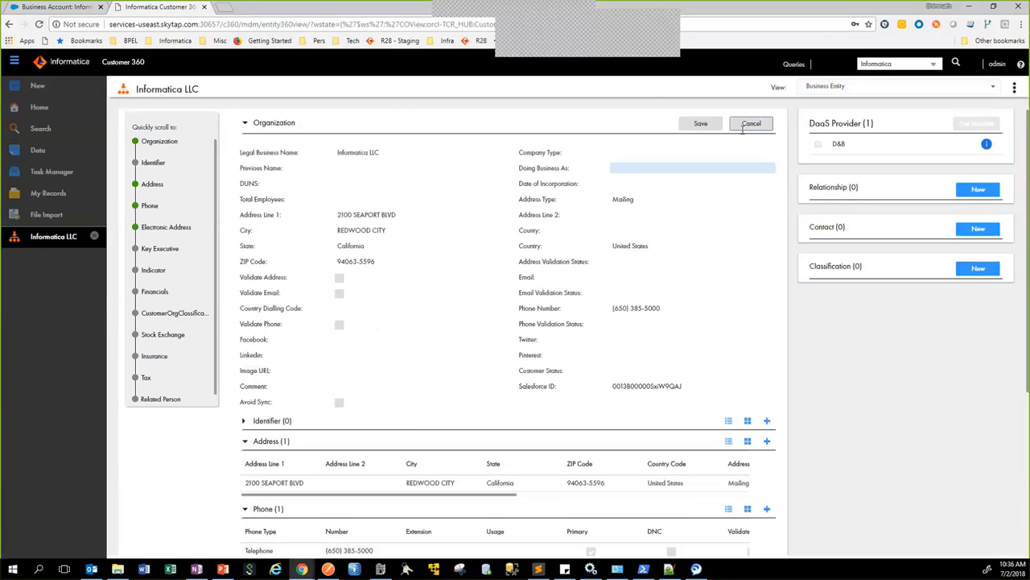
{"action": "left_click", "coordinate": [654, 310]}
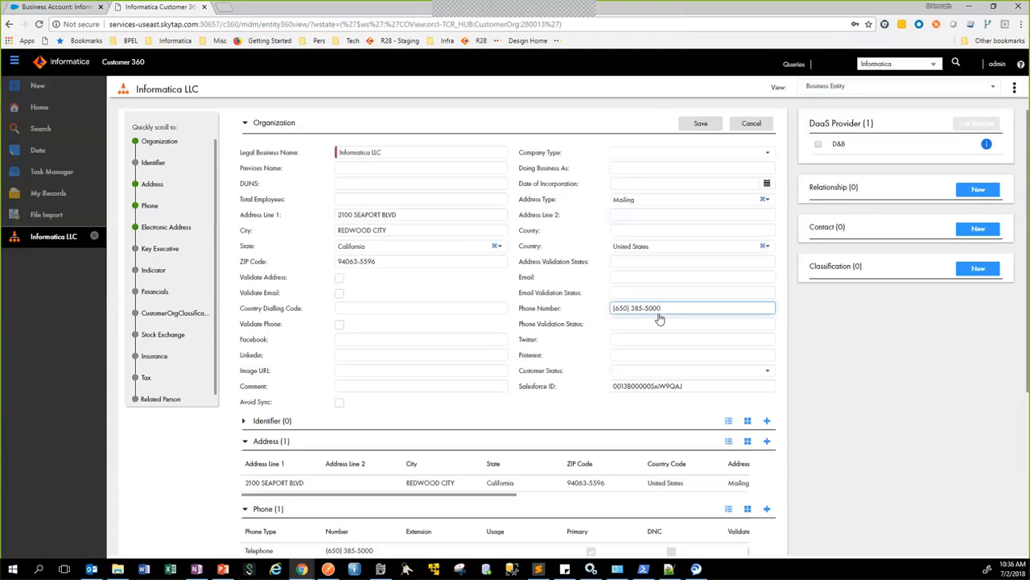
{"action": "key", "text": "BackSpace"}
{"action": "type", "text": "3"}
{"action": "left_click", "coordinate": [700, 124]}
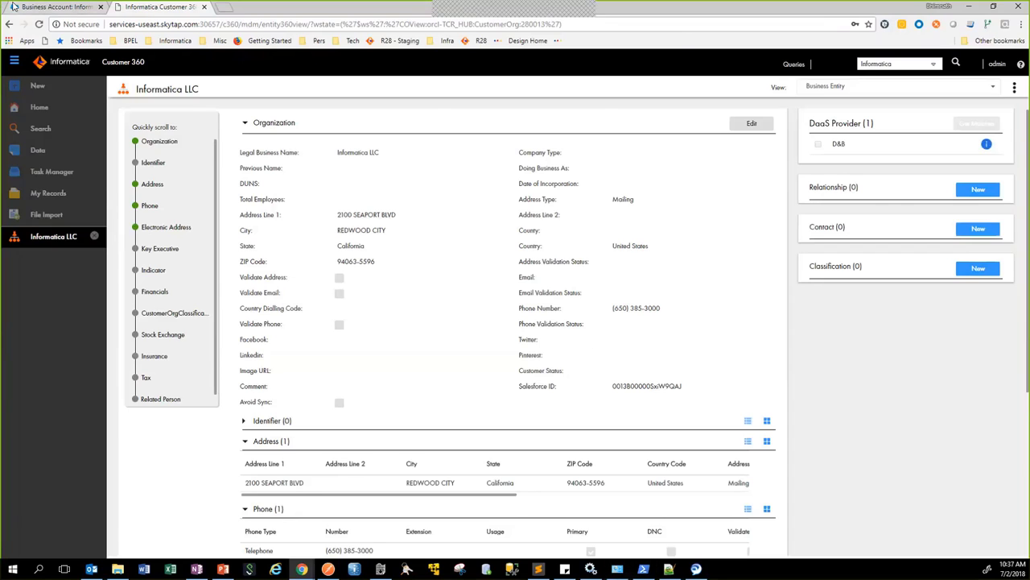
{"action": "left_click", "coordinate": [49, 6]}
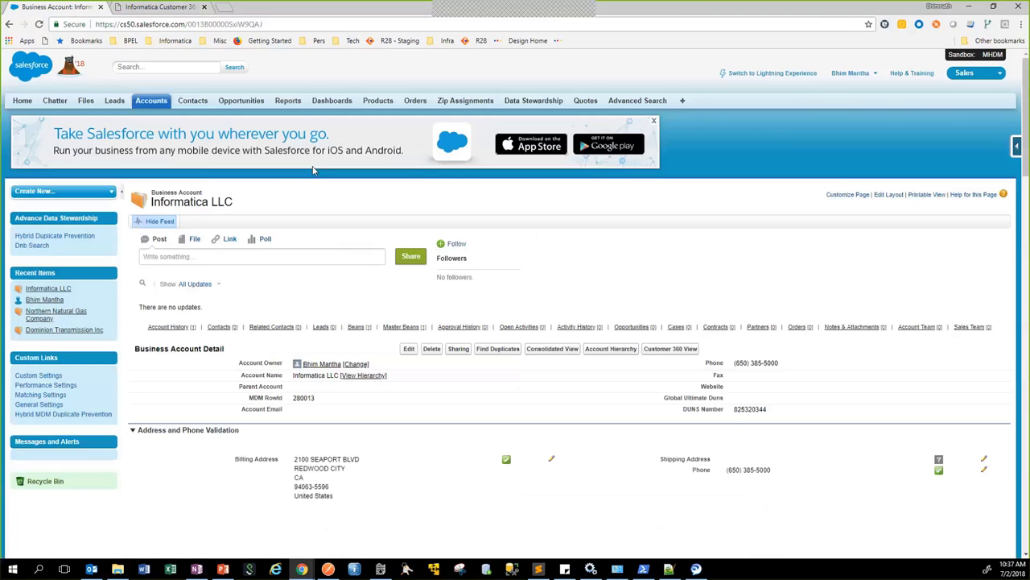
Reload the Informatica LLC account to show the phone number synced from MDM.
{"action": "left_click", "coordinate": [38, 24]}
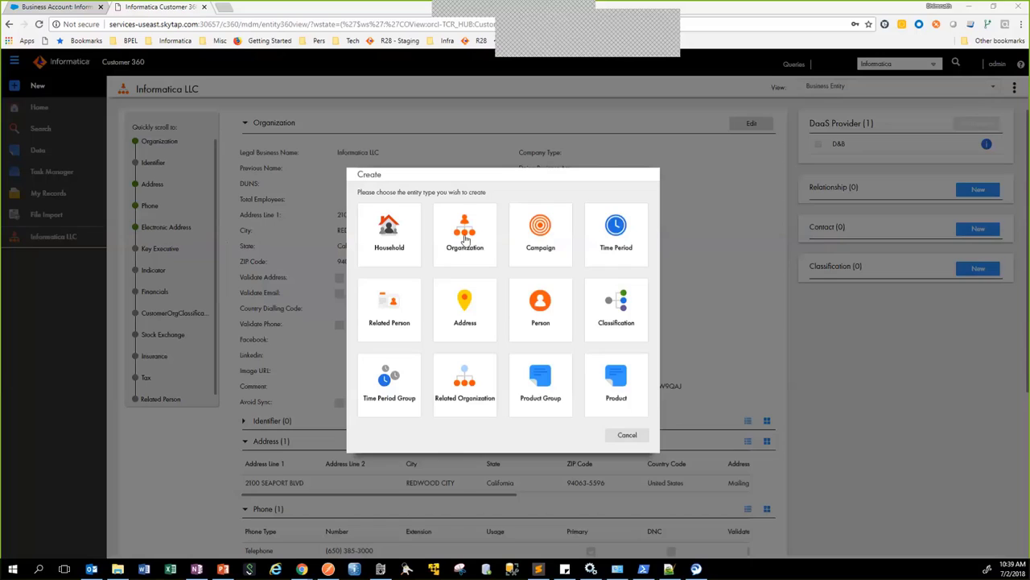
Create and save a 'SunPower Corporation' organization with a Mailing address.
{"action": "left_click", "coordinate": [464, 233]}
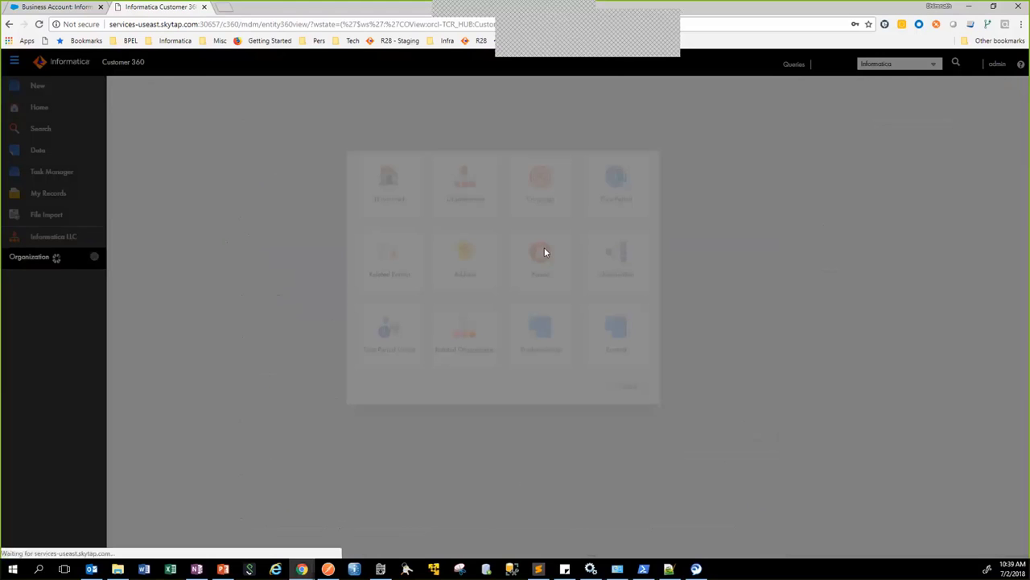
{"action": "left_click", "coordinate": [371, 153]}
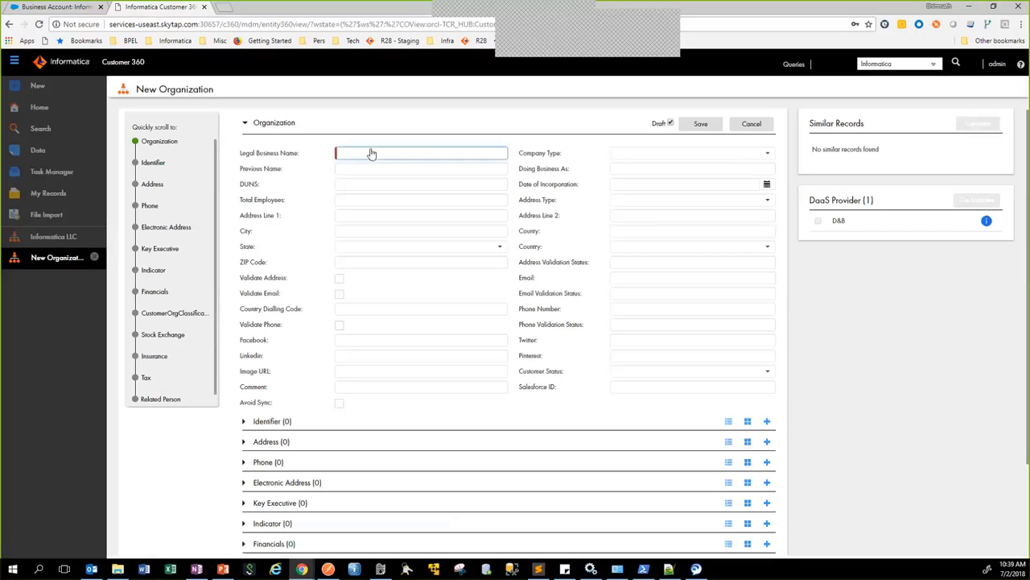
{"action": "type", "text": "Sun"}
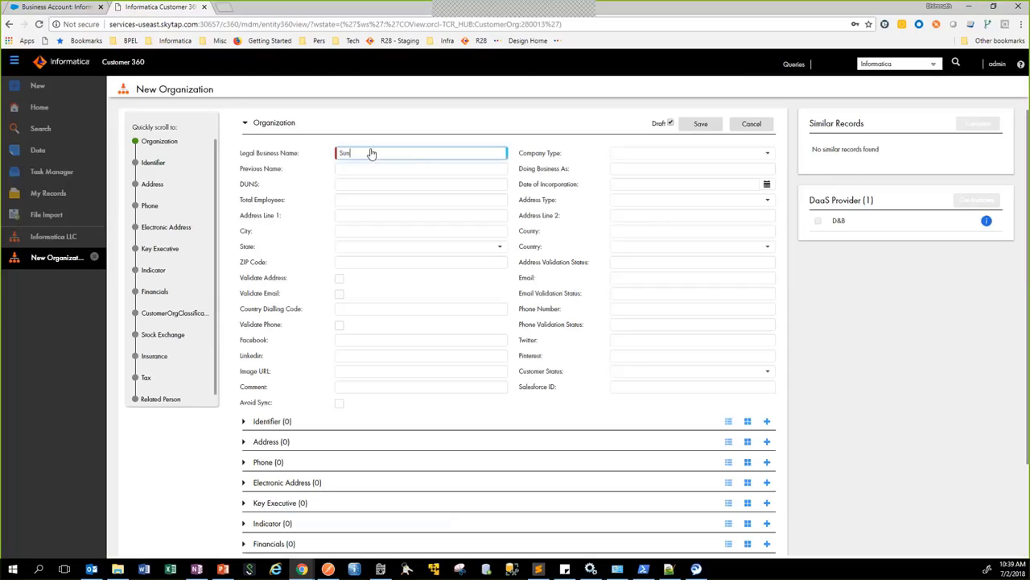
{"action": "type", "text": "Power Corporation"}
{"action": "left_click", "coordinate": [622, 201]}
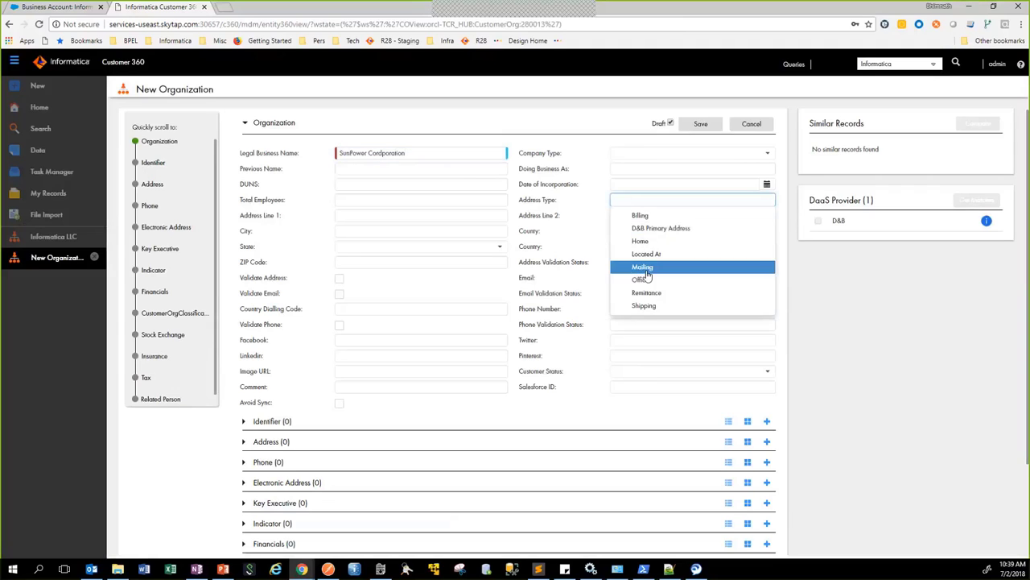
{"action": "left_click", "coordinate": [646, 271]}
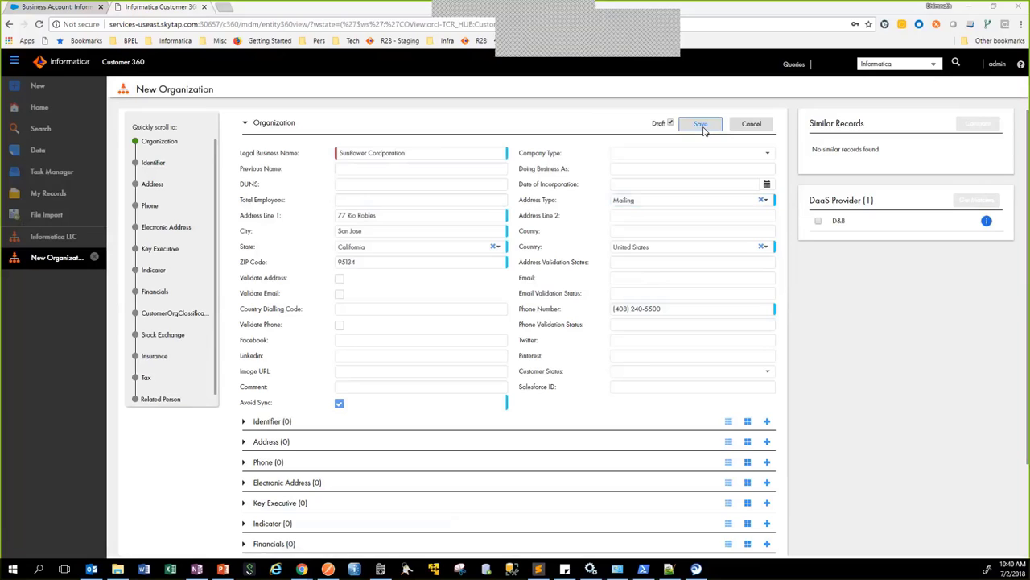
{"action": "left_click", "coordinate": [702, 125]}
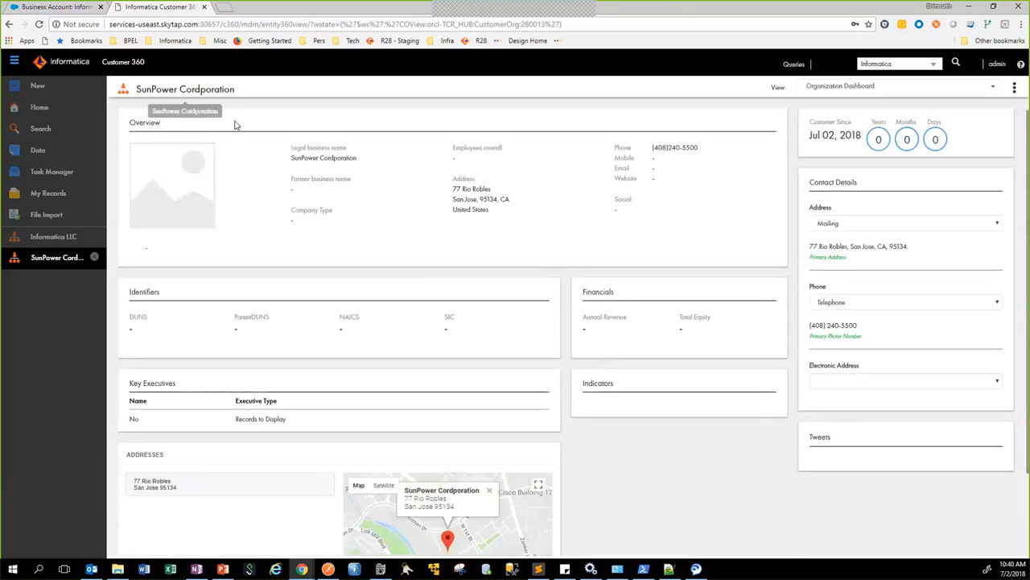
{"action": "key", "text": "ctrl+shift+Tab"}
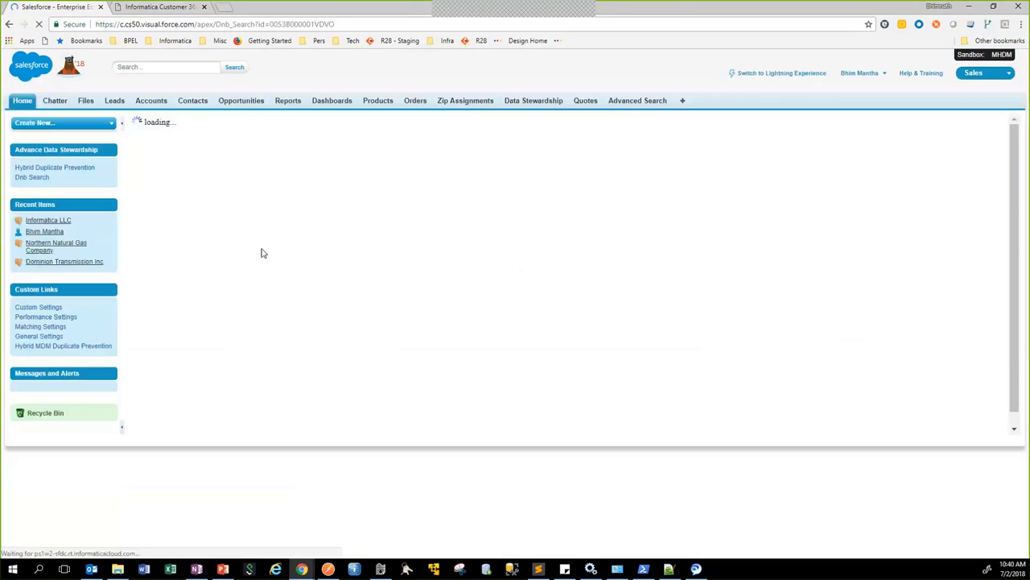
Search DnB and MDM for SunPower with country US.
{"action": "left_click", "coordinate": [232, 226]}
{"action": "type", "text": "SunPower"}
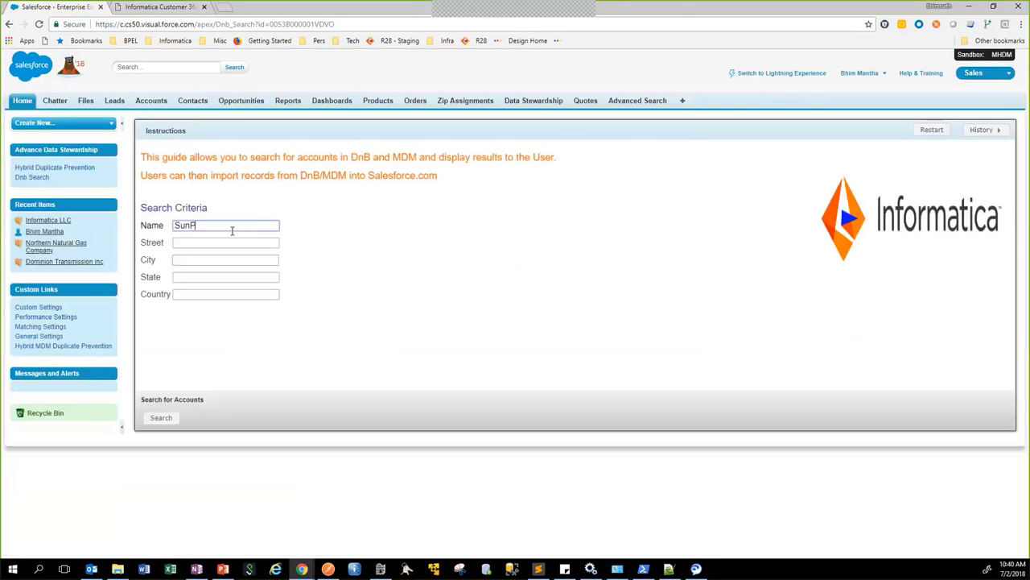
{"action": "left_click", "coordinate": [264, 293]}
{"action": "type", "text": "US"}
{"action": "left_click", "coordinate": [161, 417]}
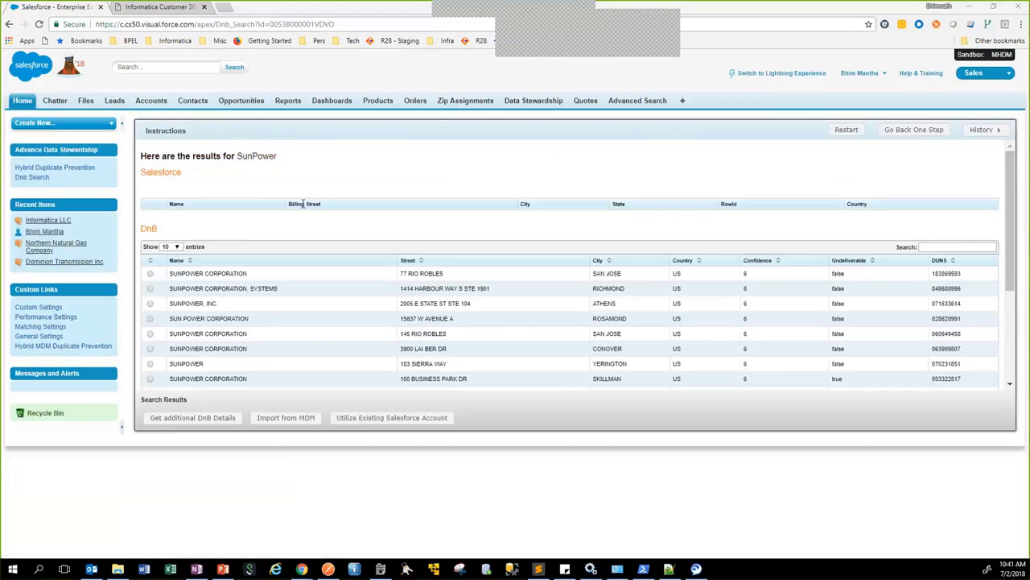
Import the SunPower Cordporation MDM result into Salesforce, linked to MDM RowId 280014.
{"action": "scroll", "coordinate": [295, 214], "scroll_direction": "down", "scroll_amount": 1}
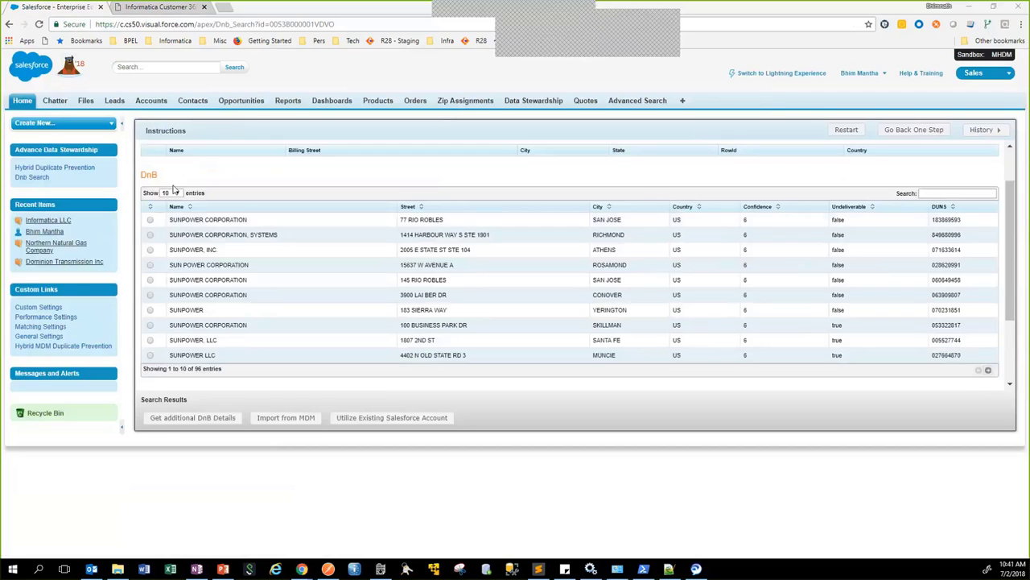
{"action": "scroll", "coordinate": [255, 351], "scroll_direction": "down", "scroll_amount": 2}
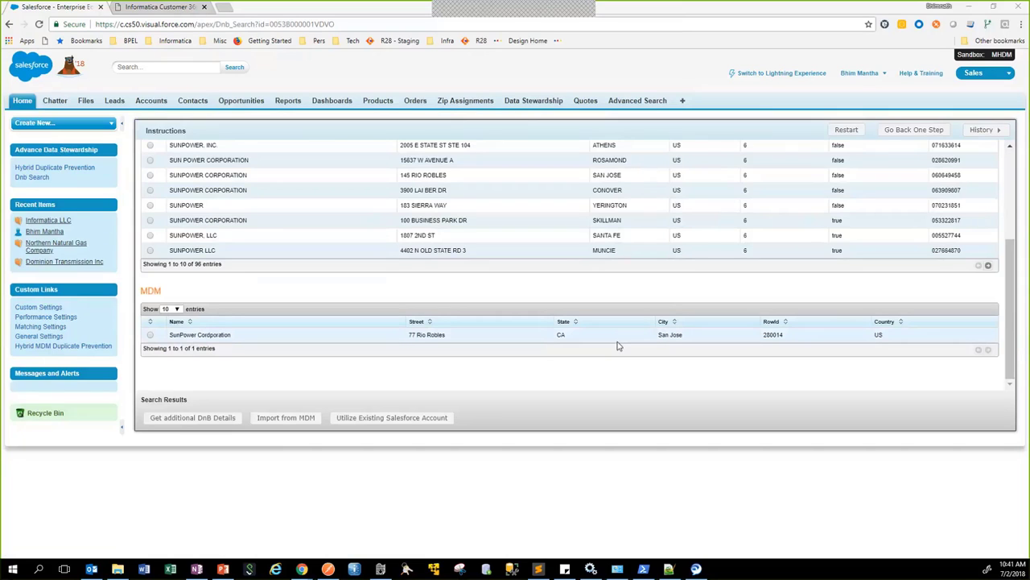
{"action": "scroll", "coordinate": [288, 357], "scroll_direction": "up", "scroll_amount": 1}
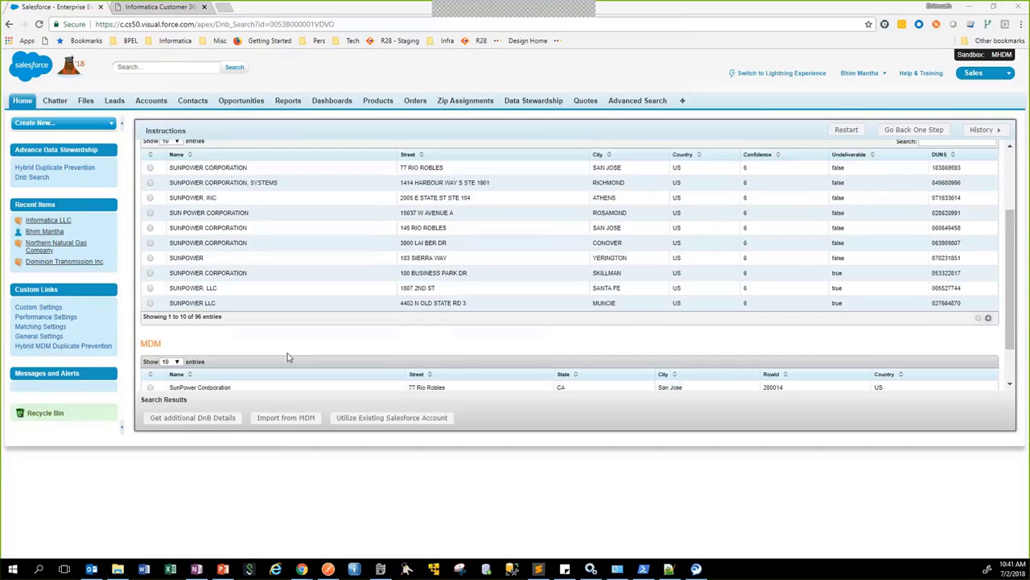
{"action": "scroll", "coordinate": [272, 338], "scroll_direction": "down", "scroll_amount": 1}
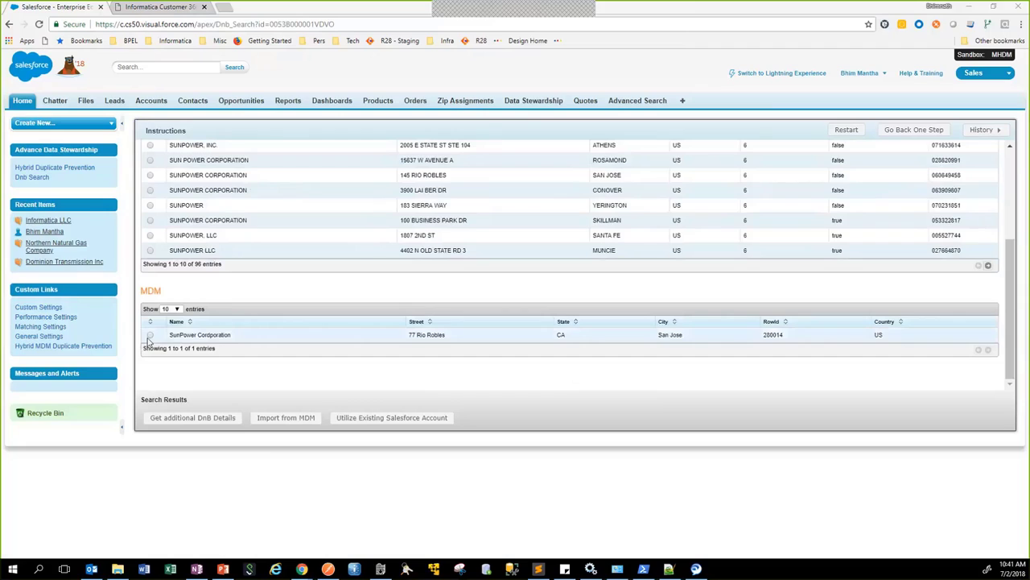
{"action": "left_click", "coordinate": [150, 335]}
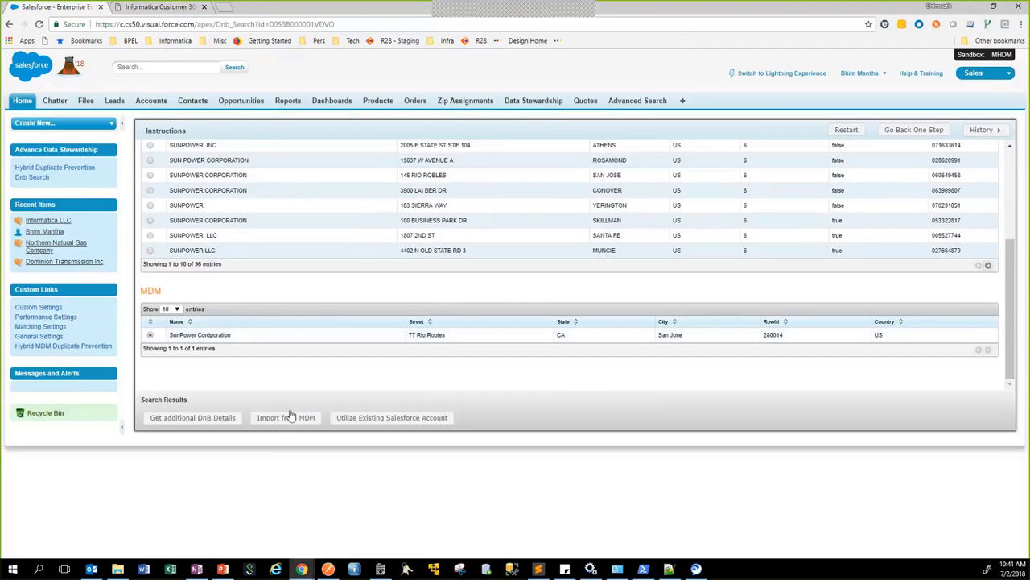
{"action": "left_click", "coordinate": [286, 419]}
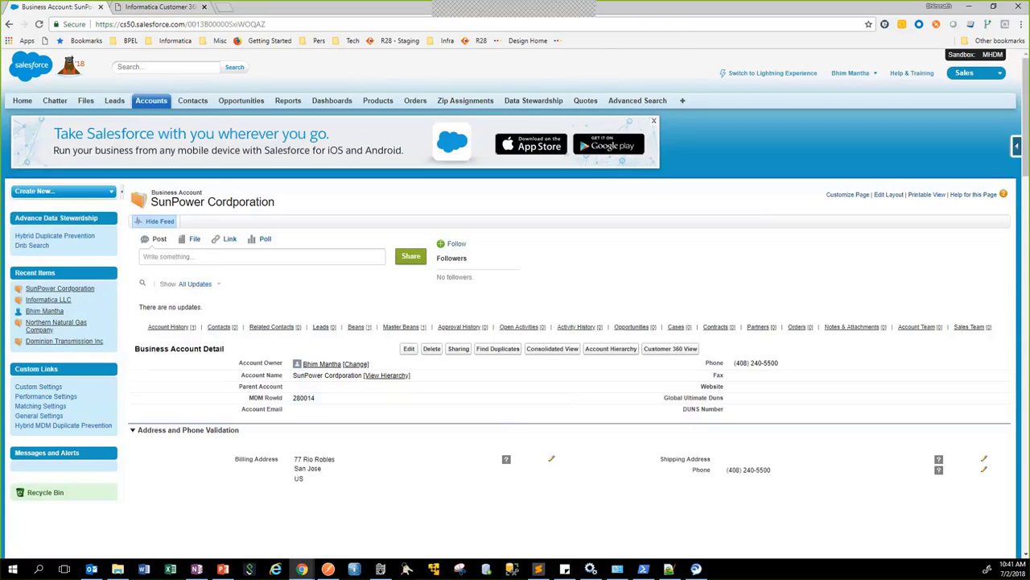
{"action": "left_click", "coordinate": [408, 349]}
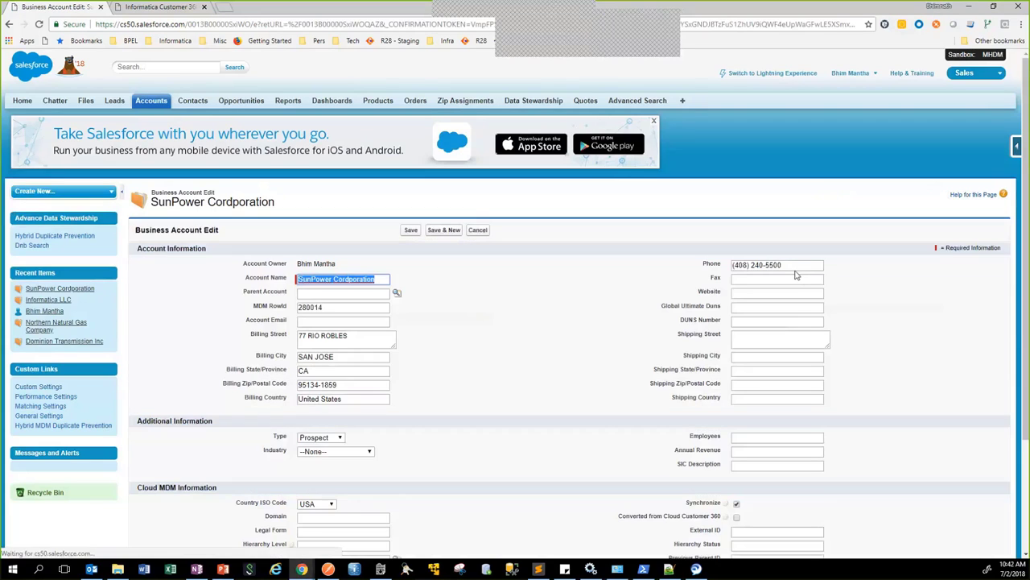
{"action": "left_click", "coordinate": [770, 264]}
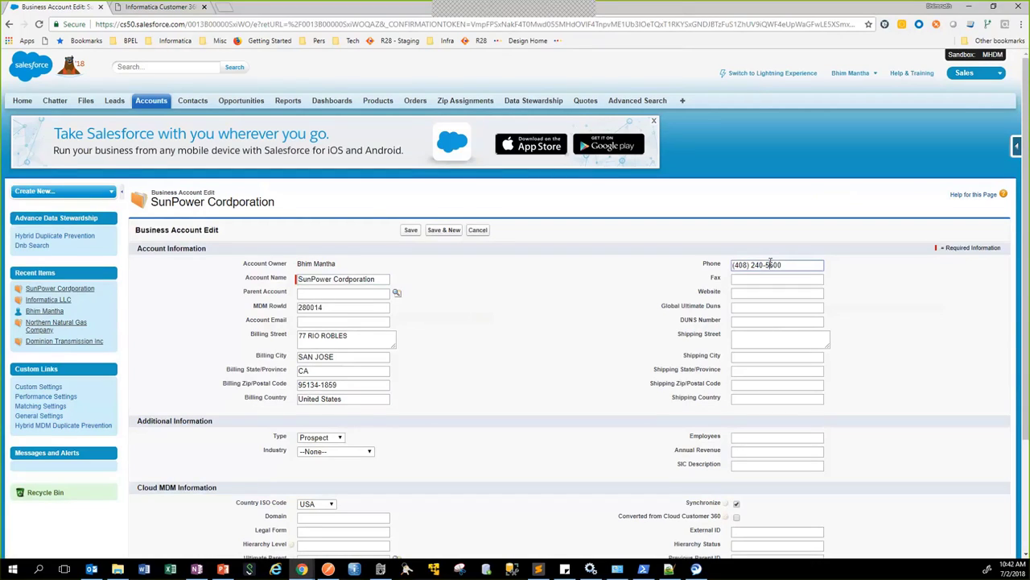
{"action": "left_click", "coordinate": [411, 229]}
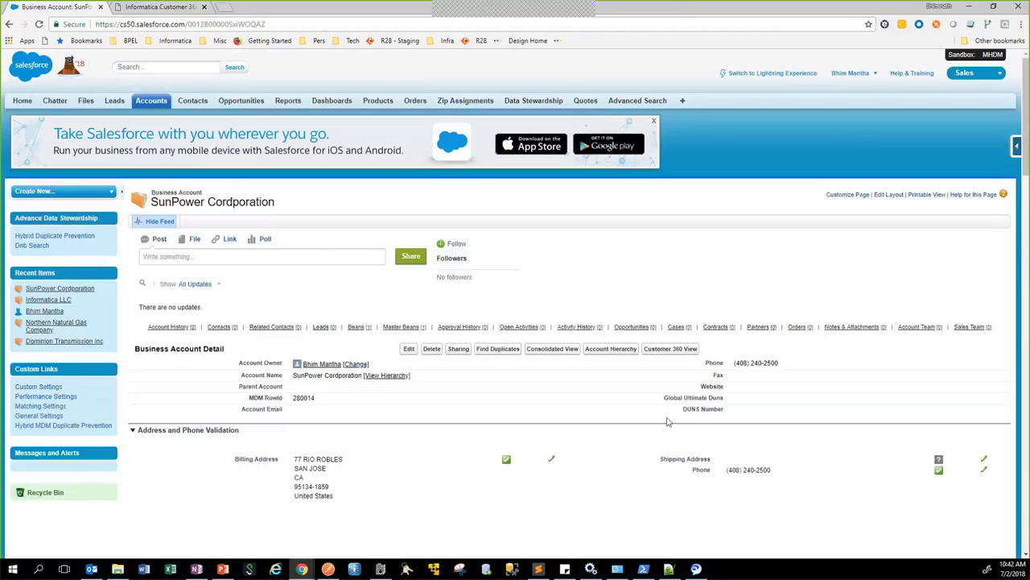
Show the SunPower record in Customer 360 as a Business Entity.
{"action": "left_click", "coordinate": [164, 7]}
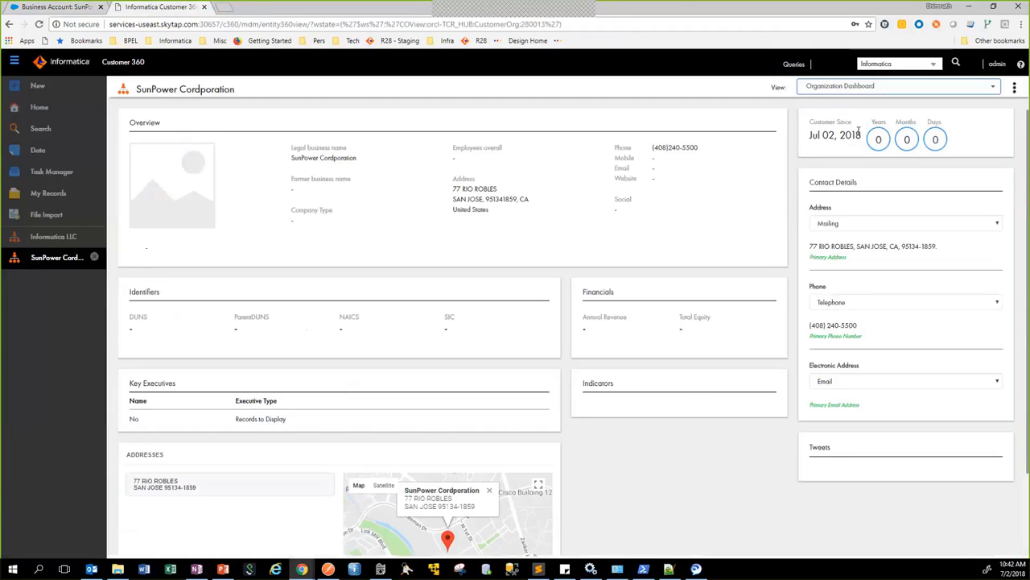
{"action": "left_click", "coordinate": [872, 89]}
{"action": "left_click", "coordinate": [870, 108]}
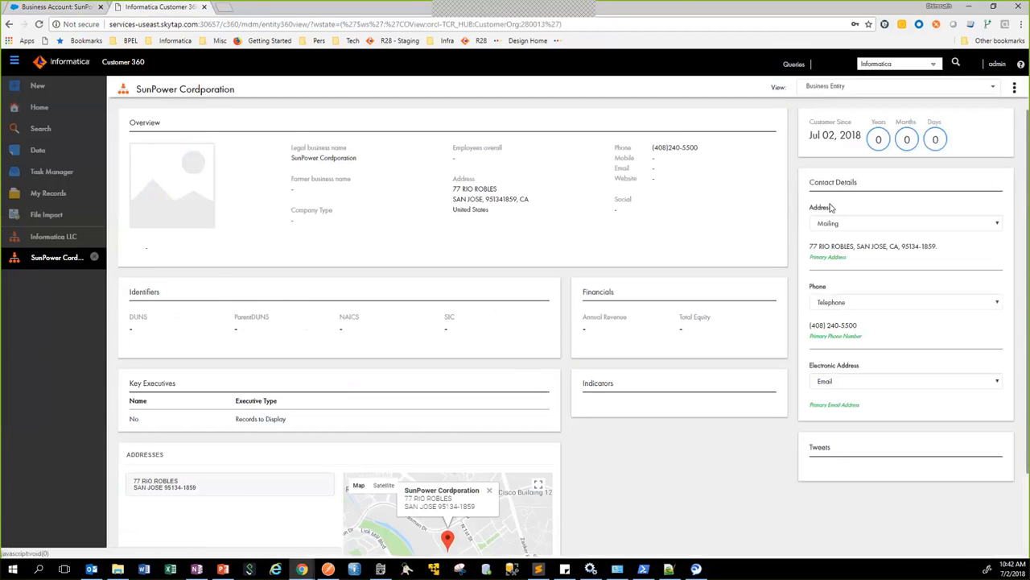